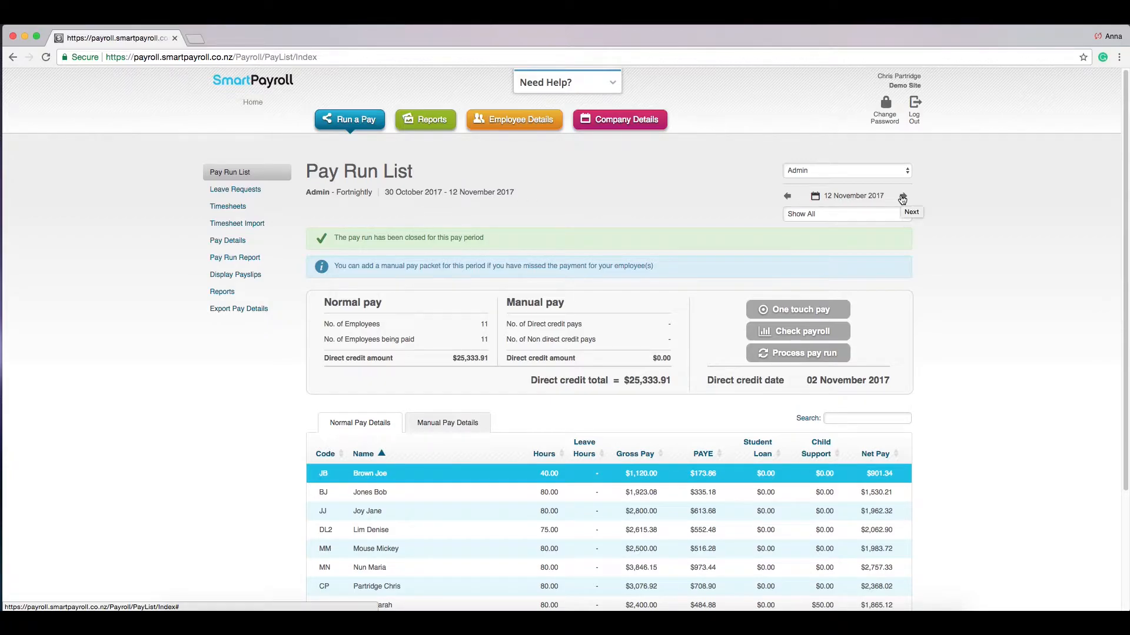
# - Advance the Admin pay run to the period ending 26 November 2017 and run One touch pay
pyautogui.click(902, 197)
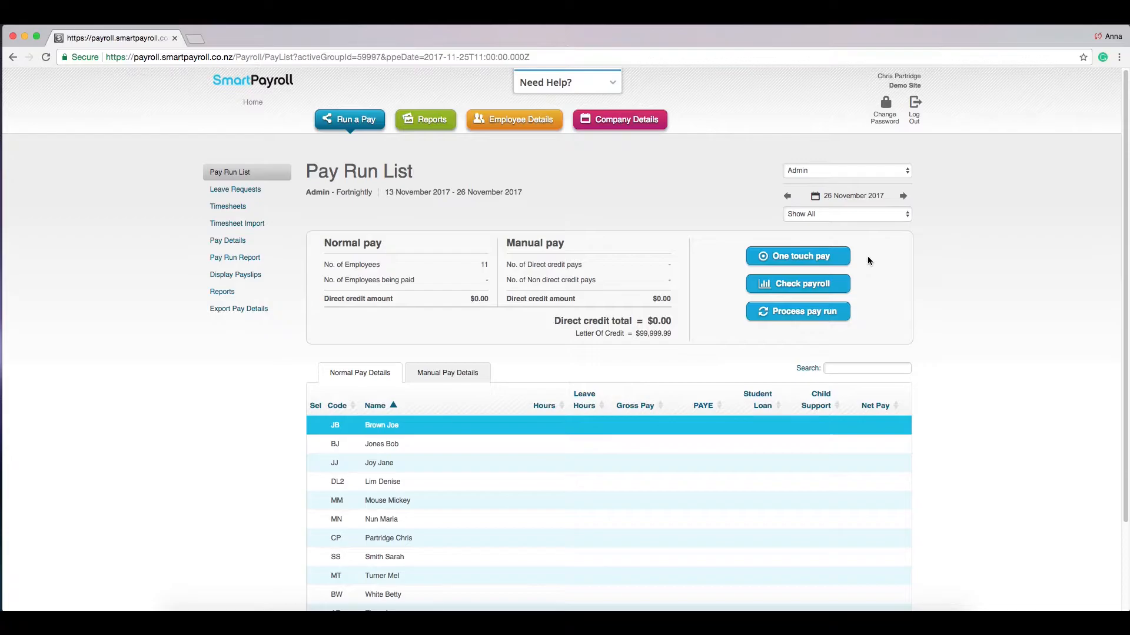
pyautogui.click(840, 261)
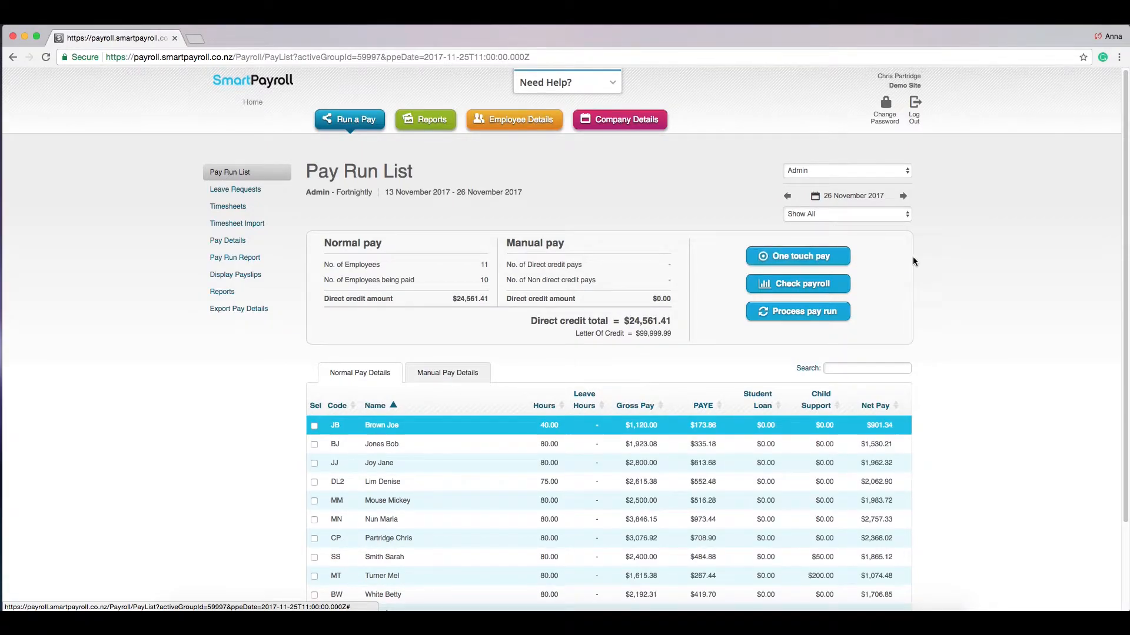
# - Enter 10 wage hours, 10 time-and-a-half hours and 5 days paid for the unpaid employee coded AZ, and save the pay
pyautogui.moveTo(1125, 249); pyautogui.dragTo(1123, 320)
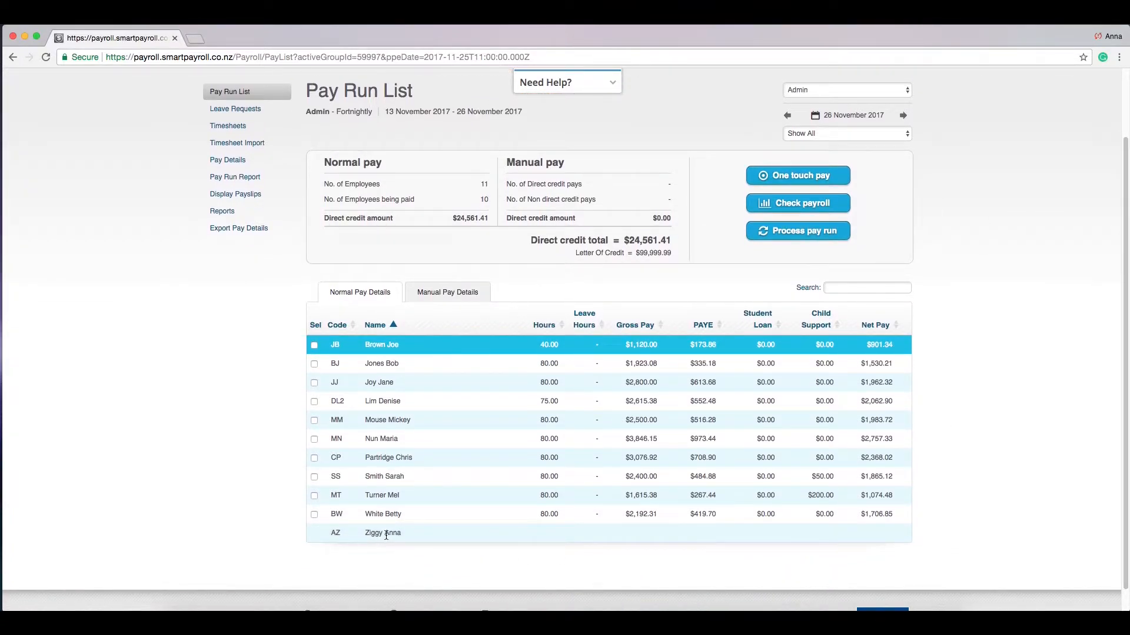
pyautogui.click(386, 533)
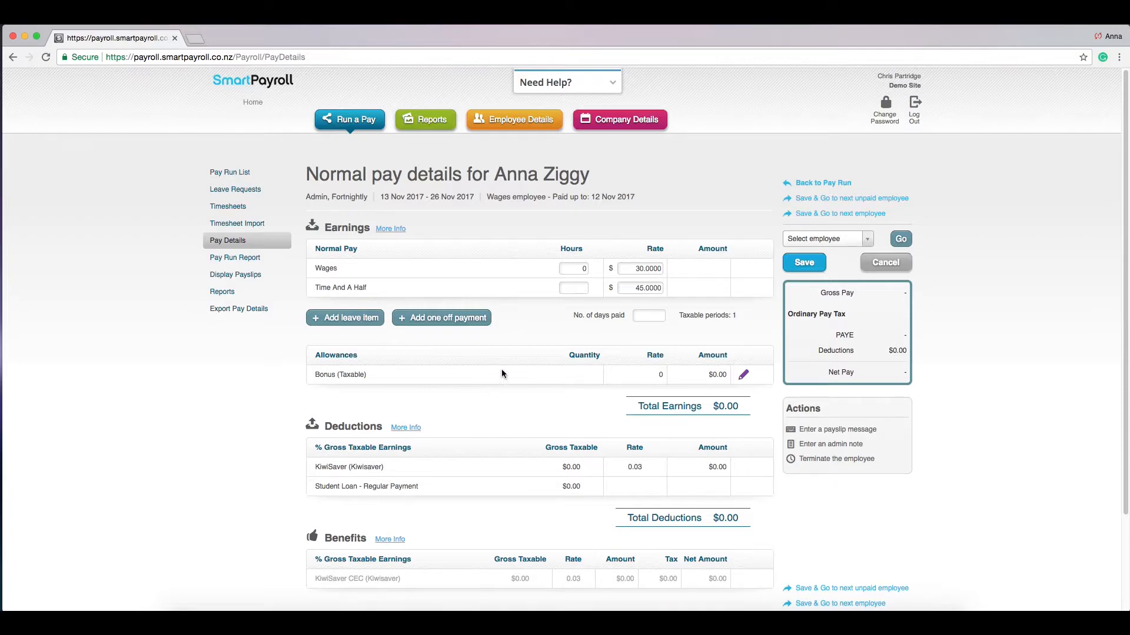
pyautogui.click(585, 270)
pyautogui.write('10')
pyautogui.click(580, 285)
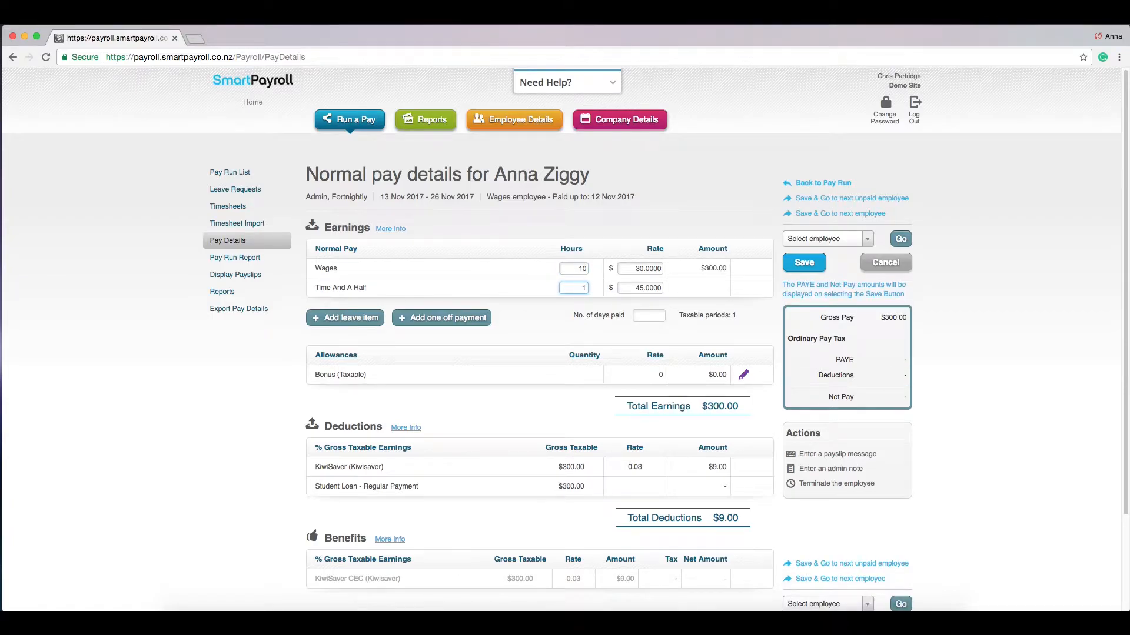
pyautogui.write('10')
pyautogui.click(644, 315)
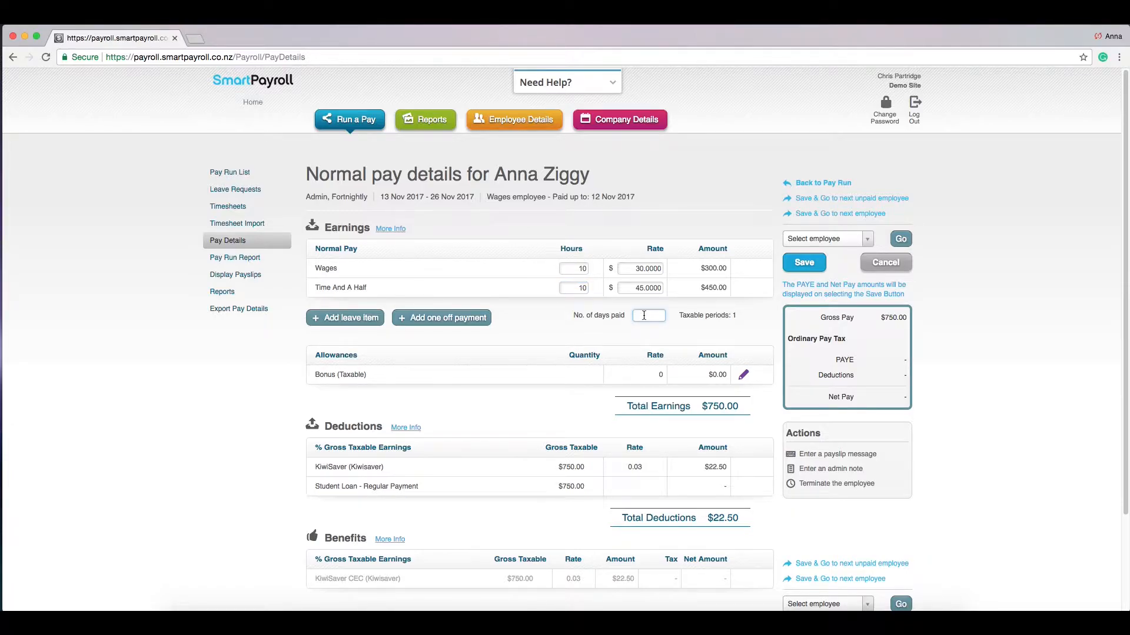
pyautogui.write('5')
pyautogui.click(802, 263)
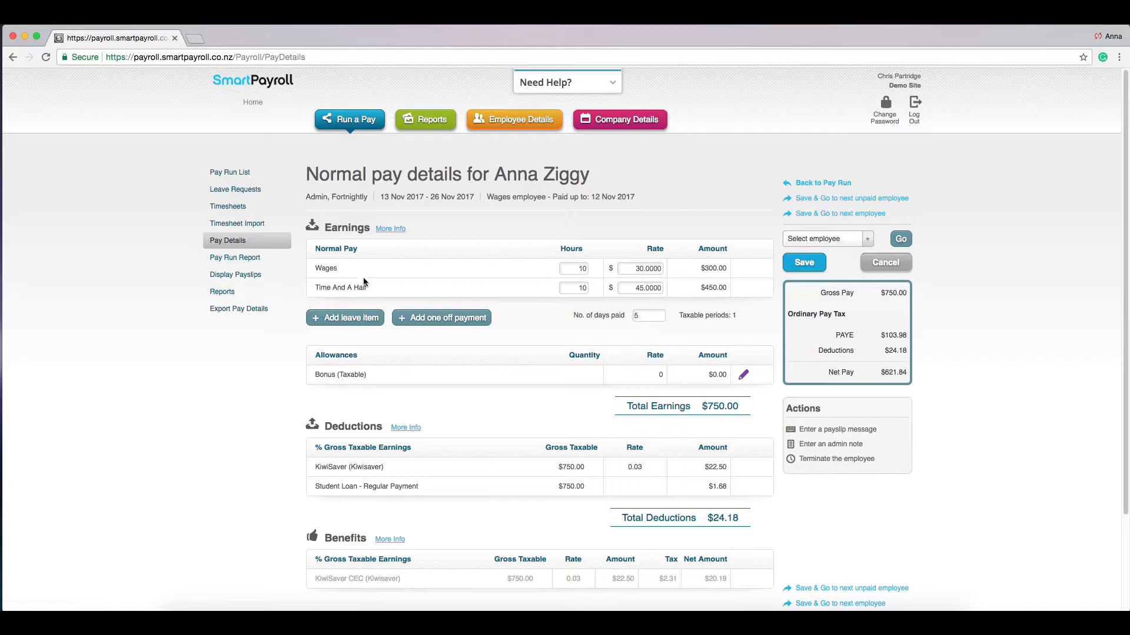
# - Add an Annual Leave item dated from 13/11/2017 to 13/11/2017 to the employee's pay
pyautogui.click(363, 325)
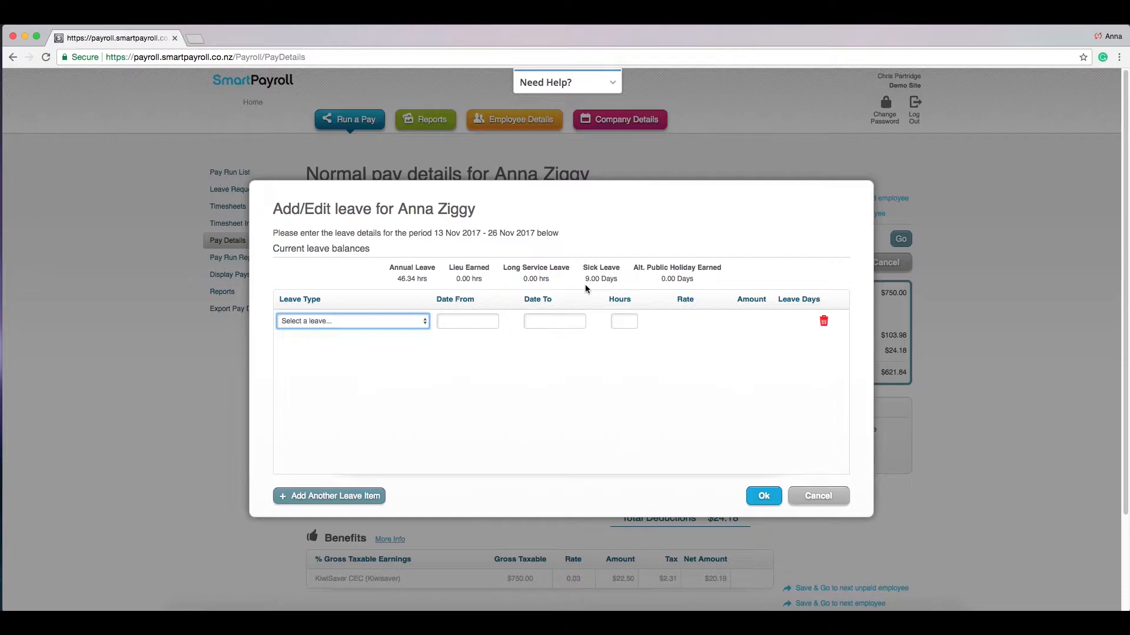
pyautogui.click(399, 327)
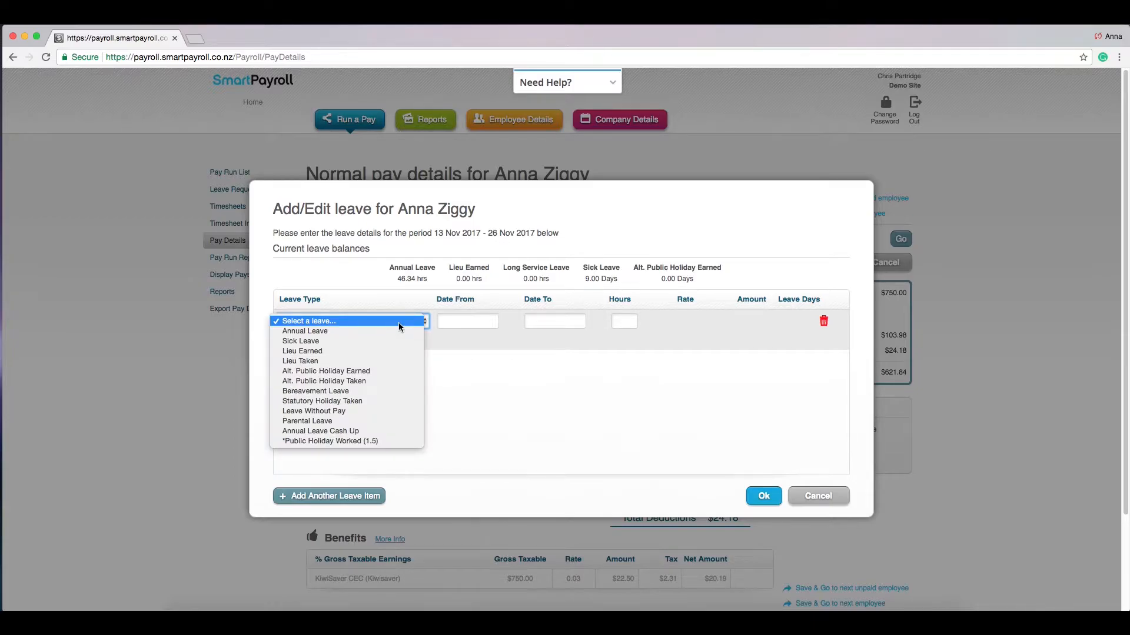
pyautogui.click(393, 332)
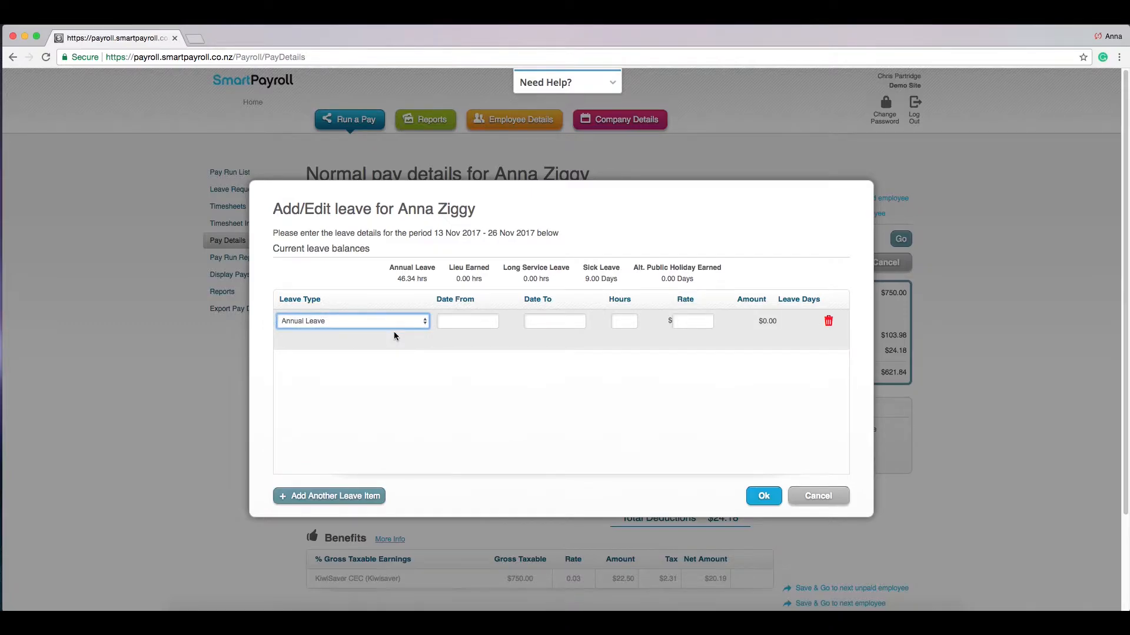
pyautogui.click(447, 321)
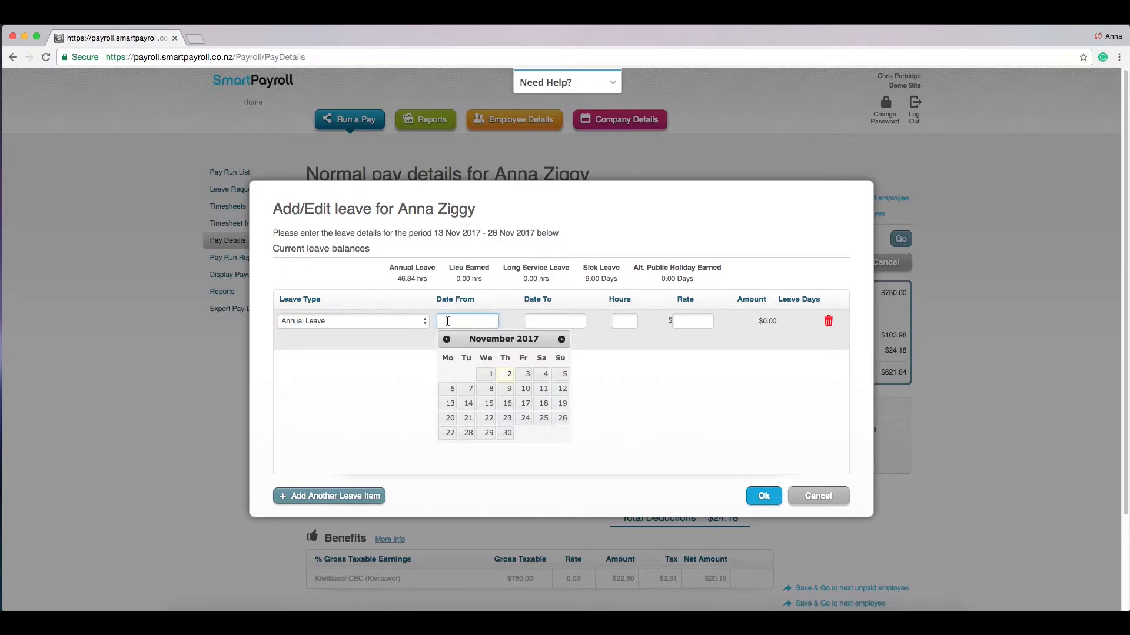
pyautogui.click(450, 404)
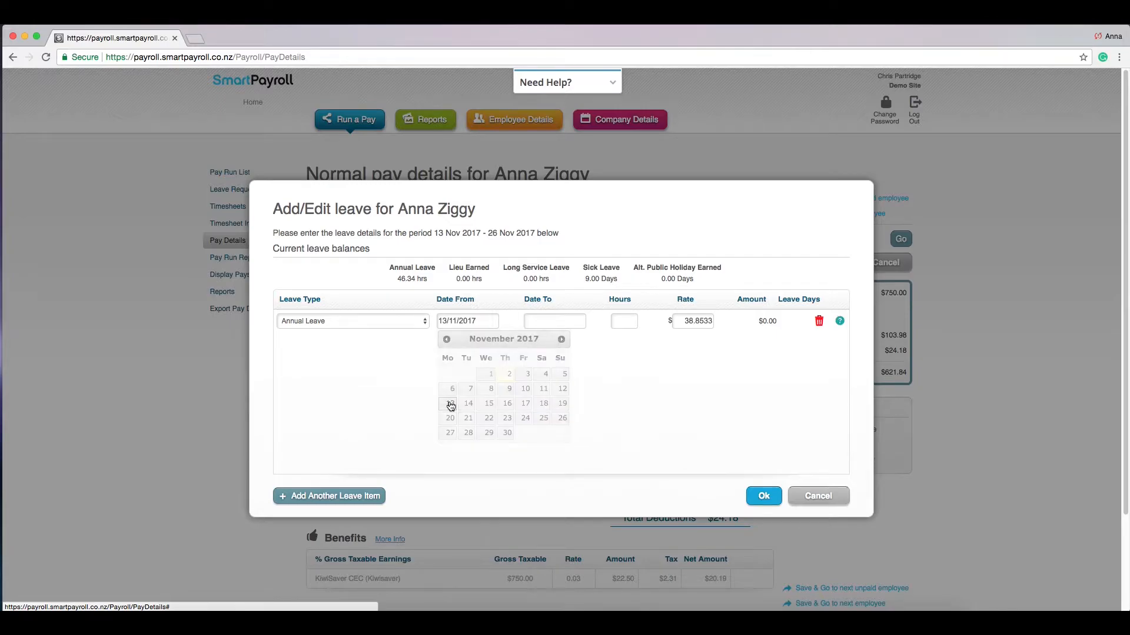
pyautogui.click(543, 321)
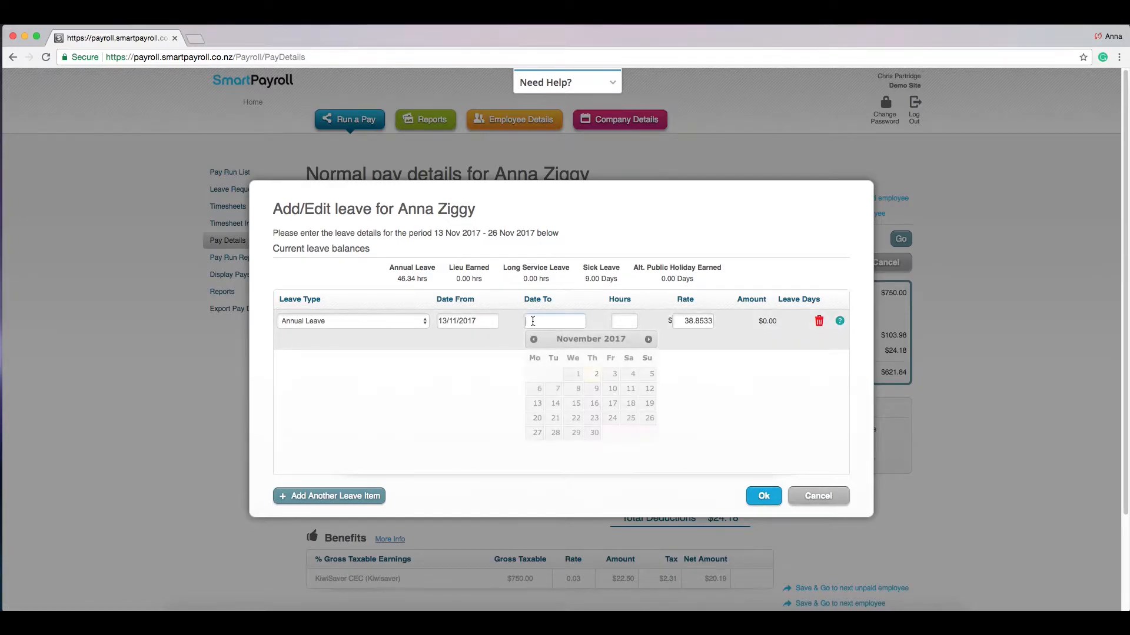
pyautogui.click(536, 406)
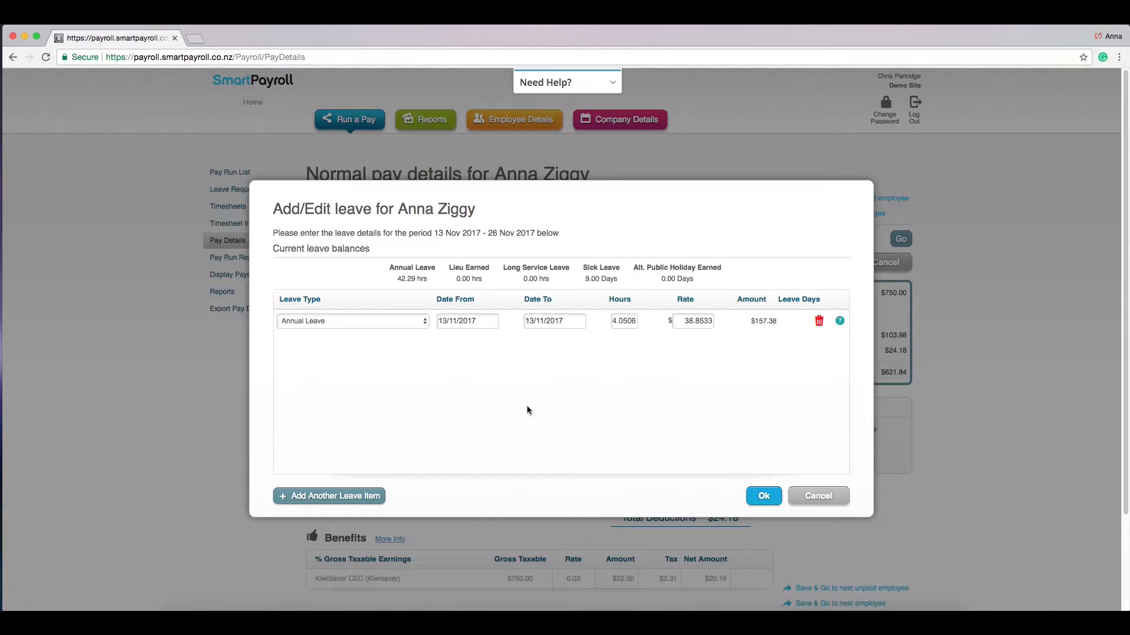
# - Set the annual leave to 4 hours, accept the leave item and save the employee's pay details
pyautogui.moveTo(613, 321); pyautogui.dragTo(635, 319)
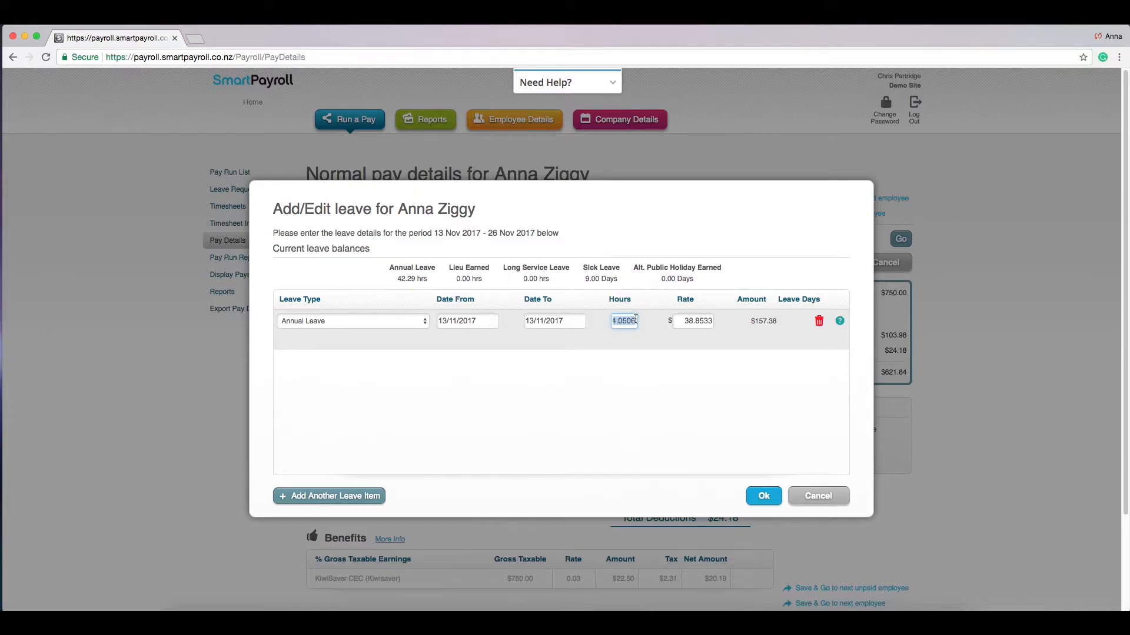
pyautogui.write('4')
pyautogui.click(668, 329)
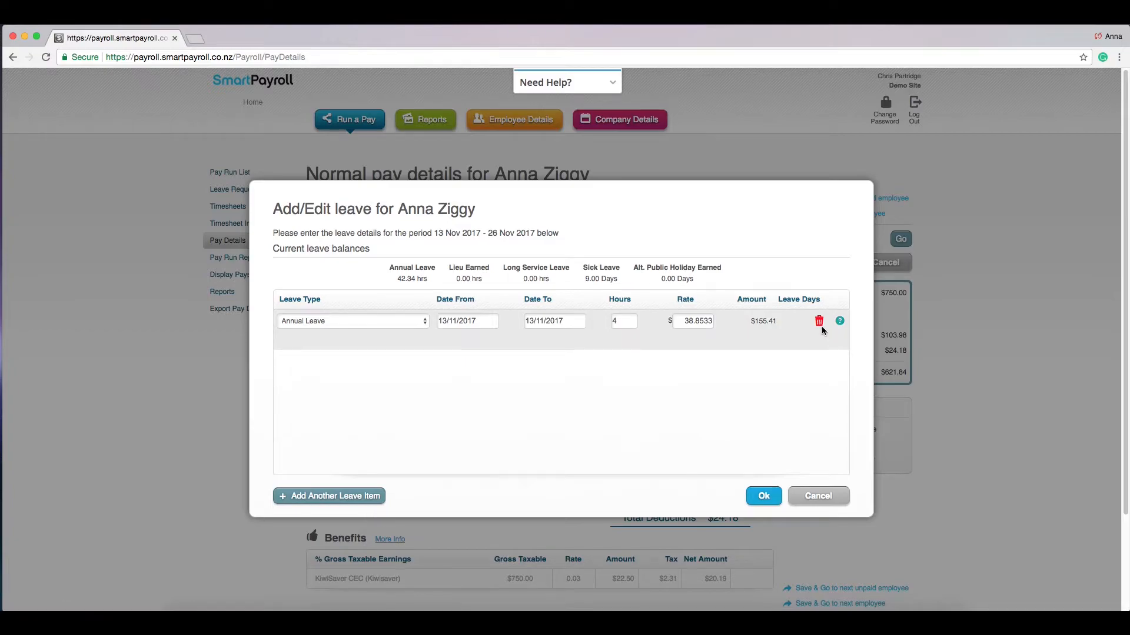
pyautogui.click(764, 496)
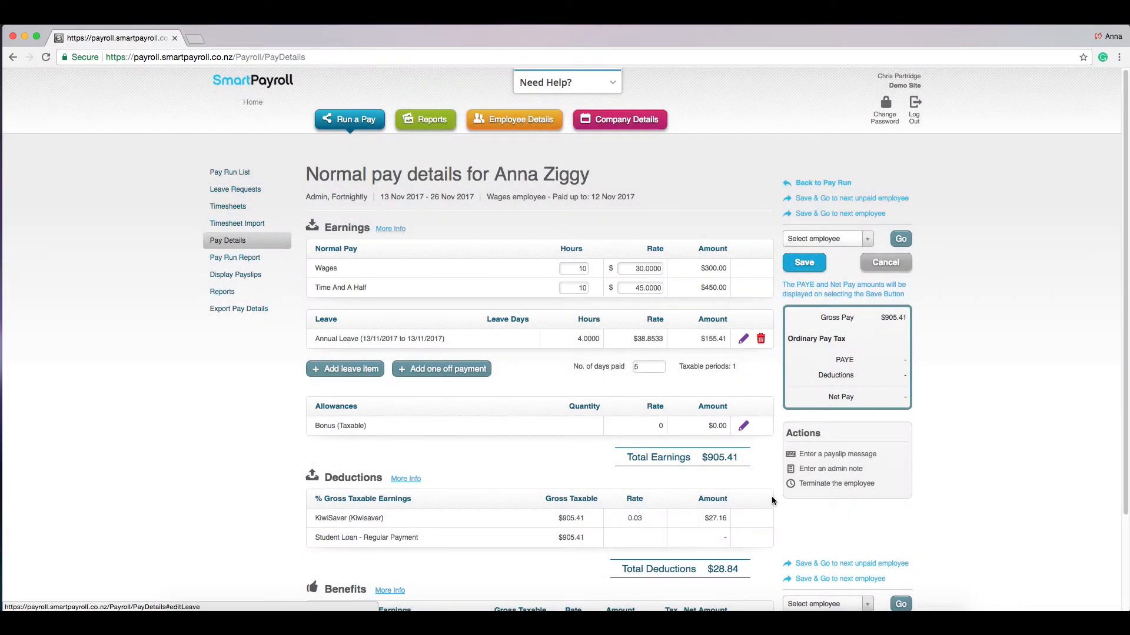
pyautogui.click(805, 263)
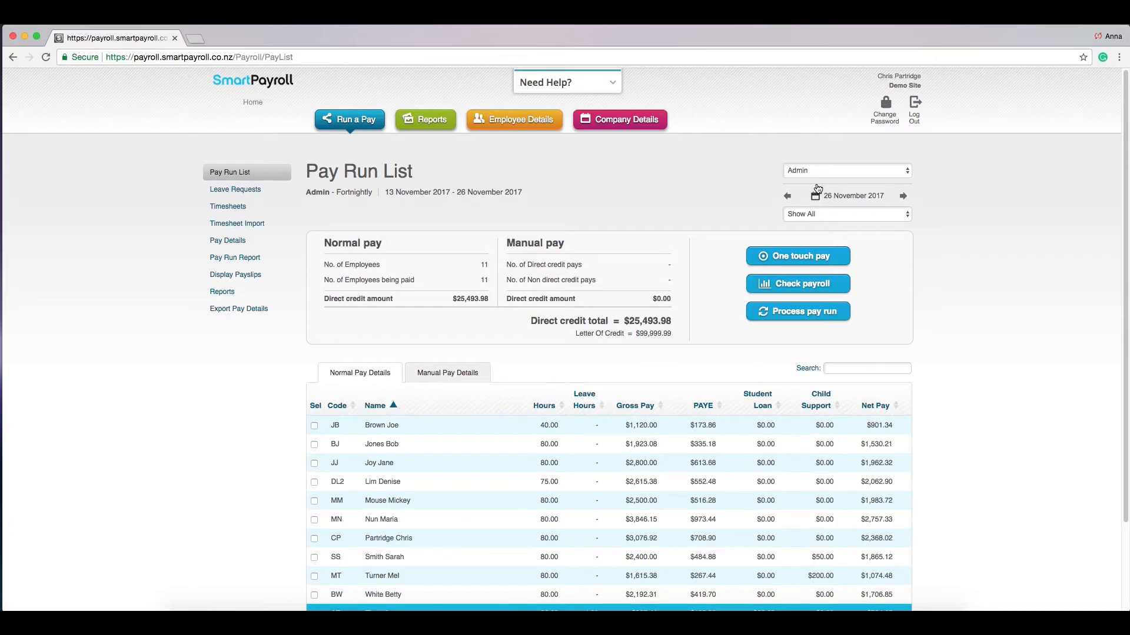
# - Generate the payroll checking reports and view them through to the Pay Run Report page
pyautogui.click(821, 285)
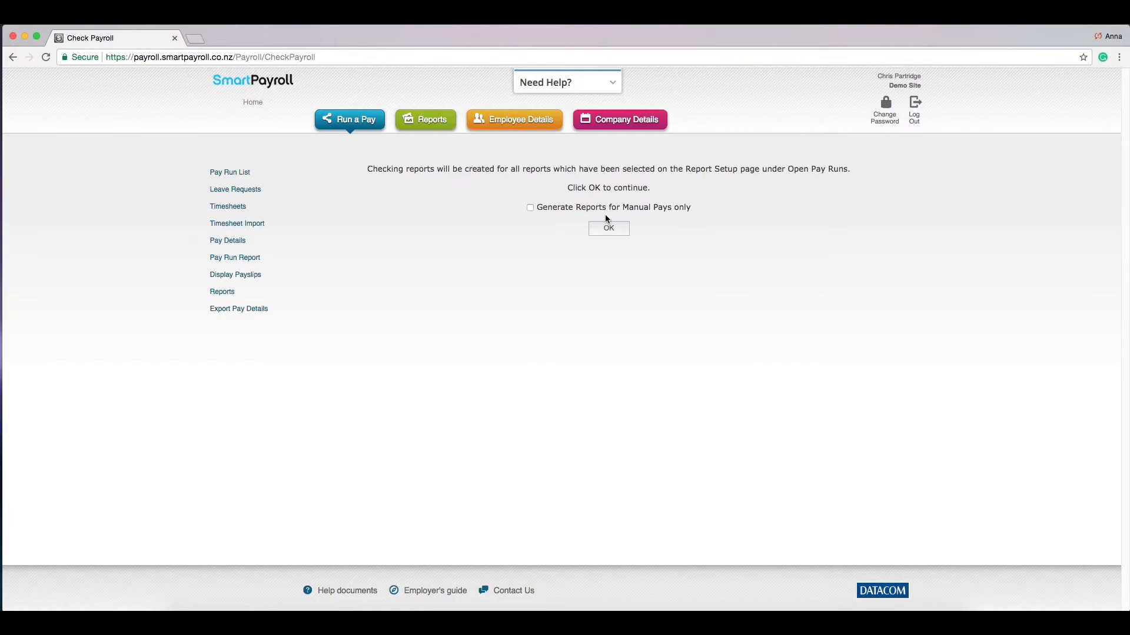
pyautogui.click(616, 230)
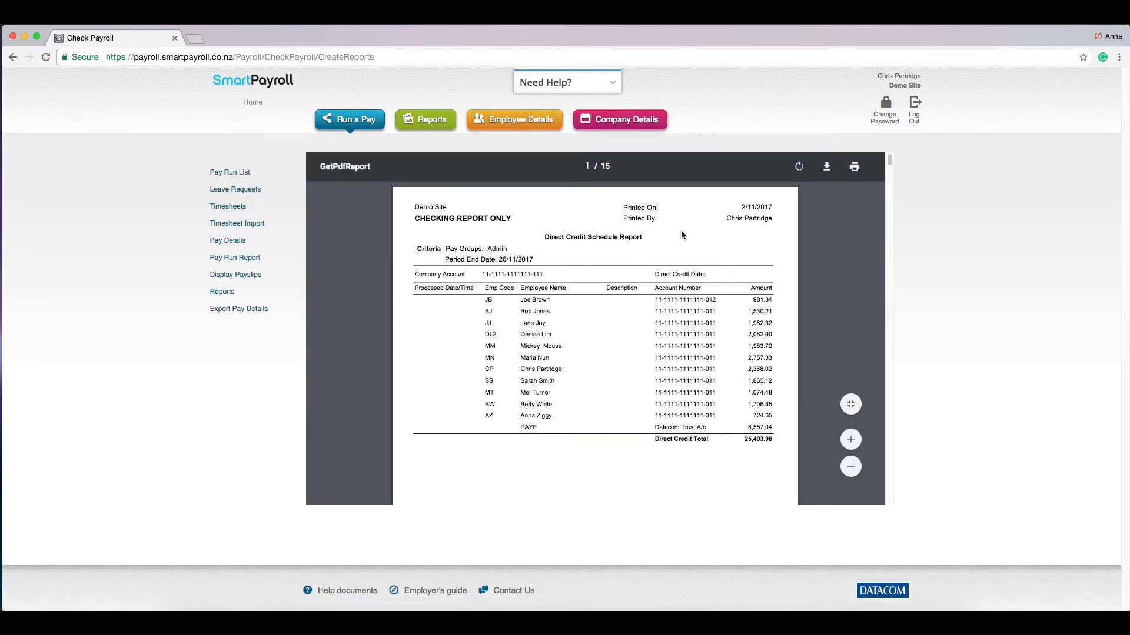
pyautogui.moveTo(888, 156); pyautogui.dragTo(888, 184)
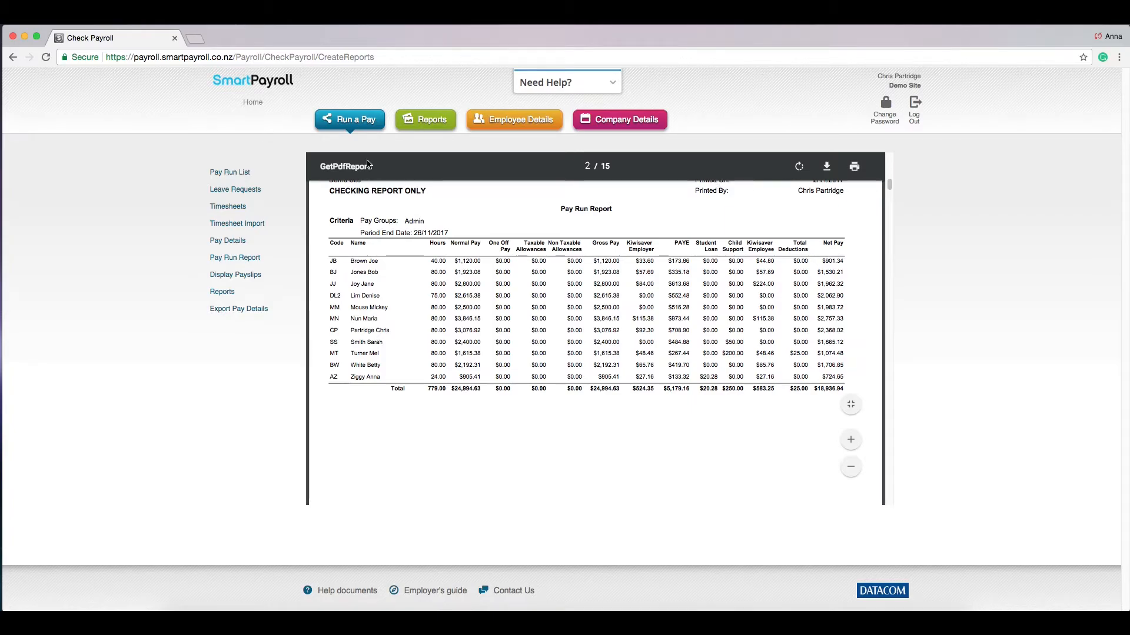
# - Process the pay run with a direct credit date of 07/11/2017 and acknowledge the authorisation
pyautogui.click(354, 127)
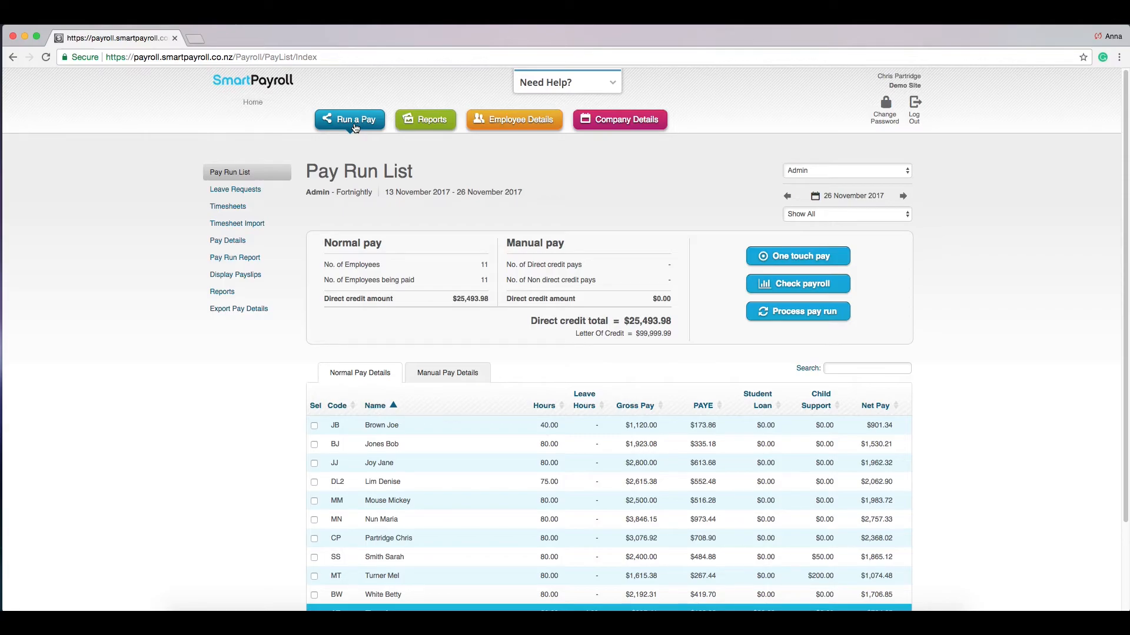
pyautogui.click(765, 320)
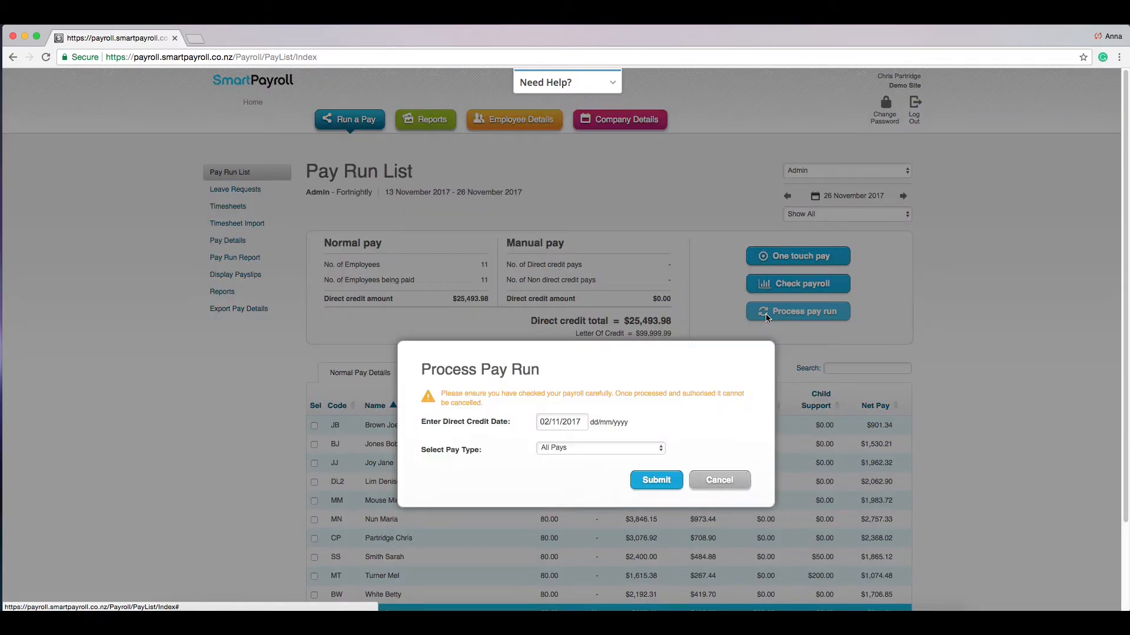
pyautogui.click(581, 422)
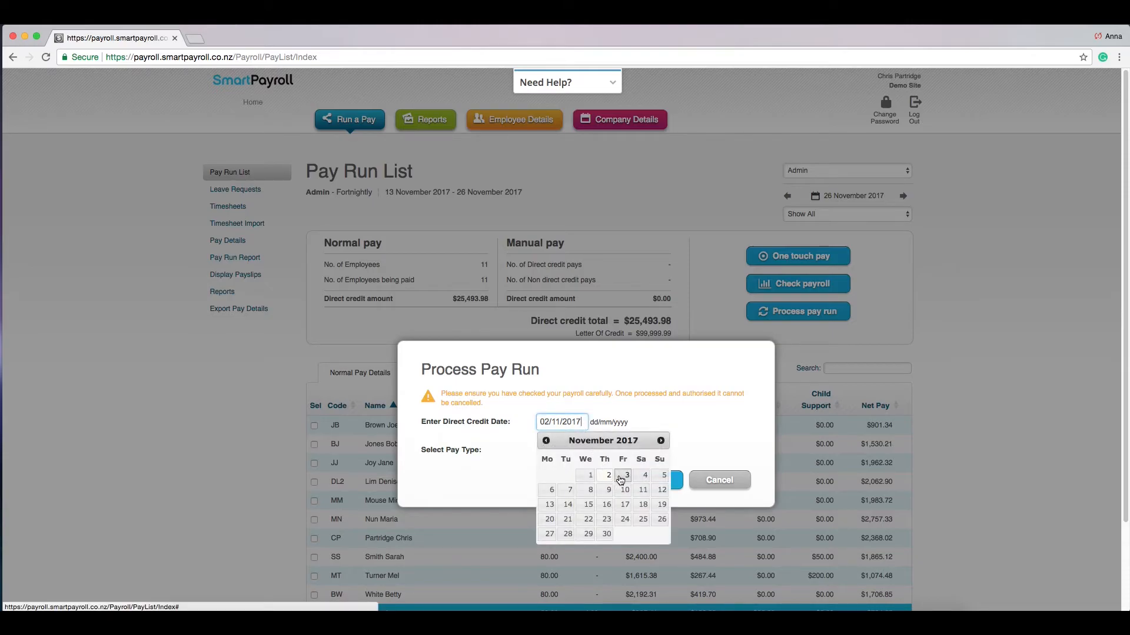
pyautogui.click(568, 494)
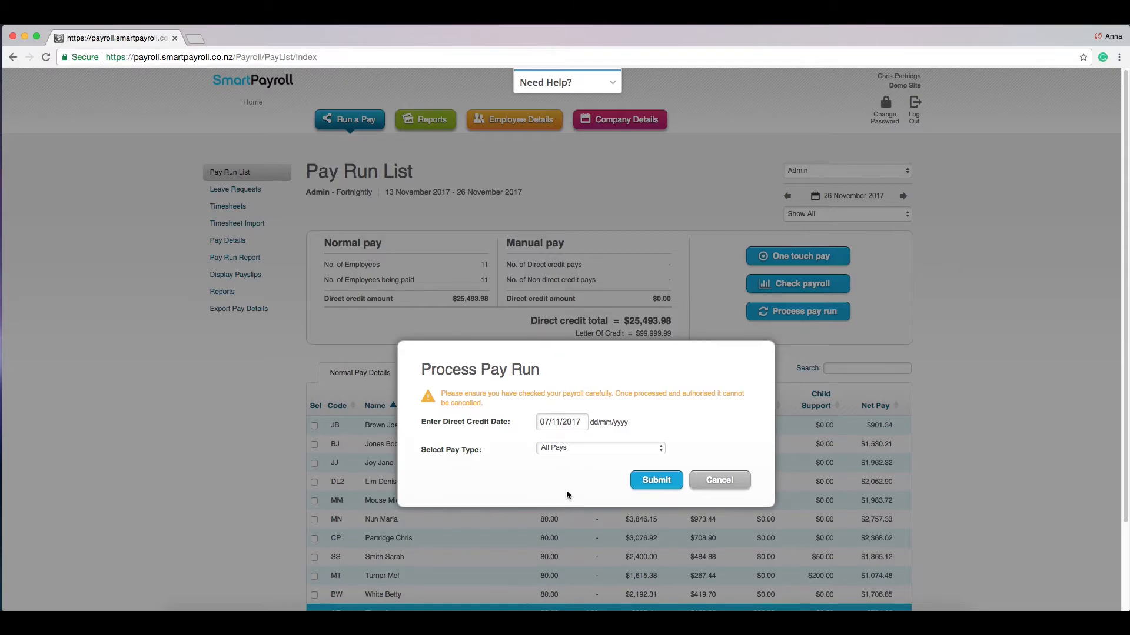
pyautogui.click(644, 482)
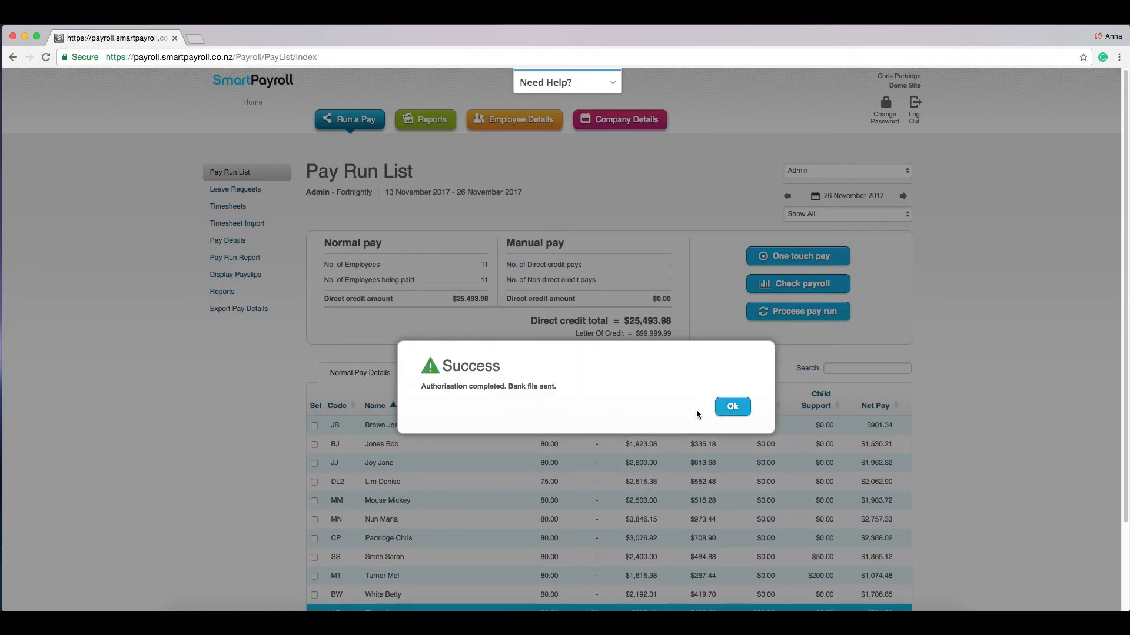
pyautogui.click(732, 408)
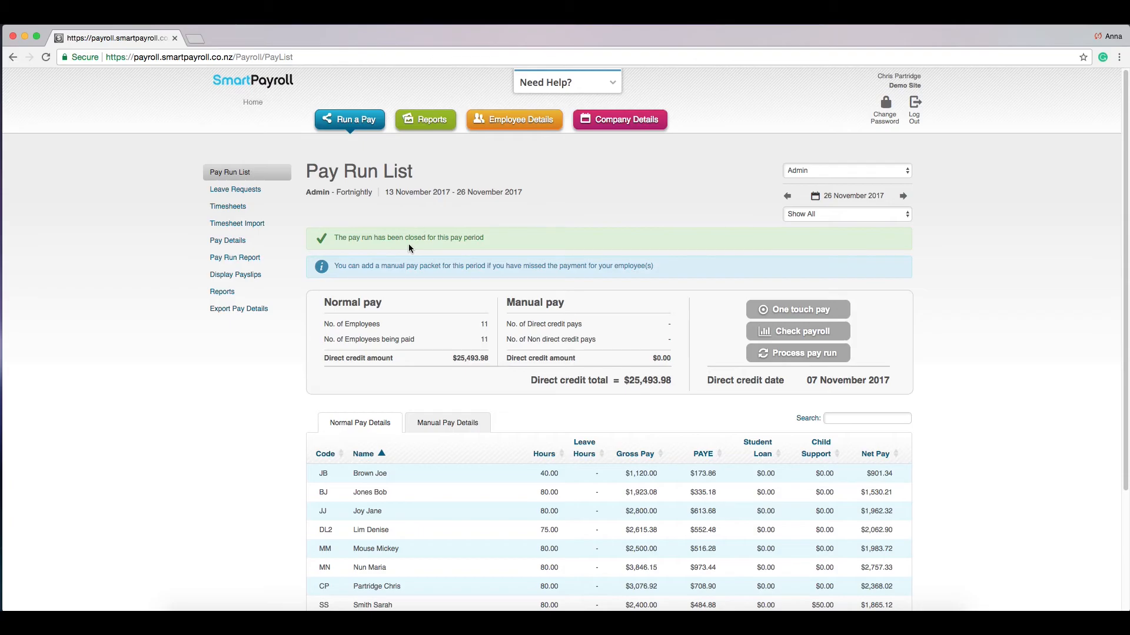
# - Display the standard payslips for all Admin employees for the period ending 26/11/2017 and bring up the document's save and print options
pyautogui.click(266, 281)
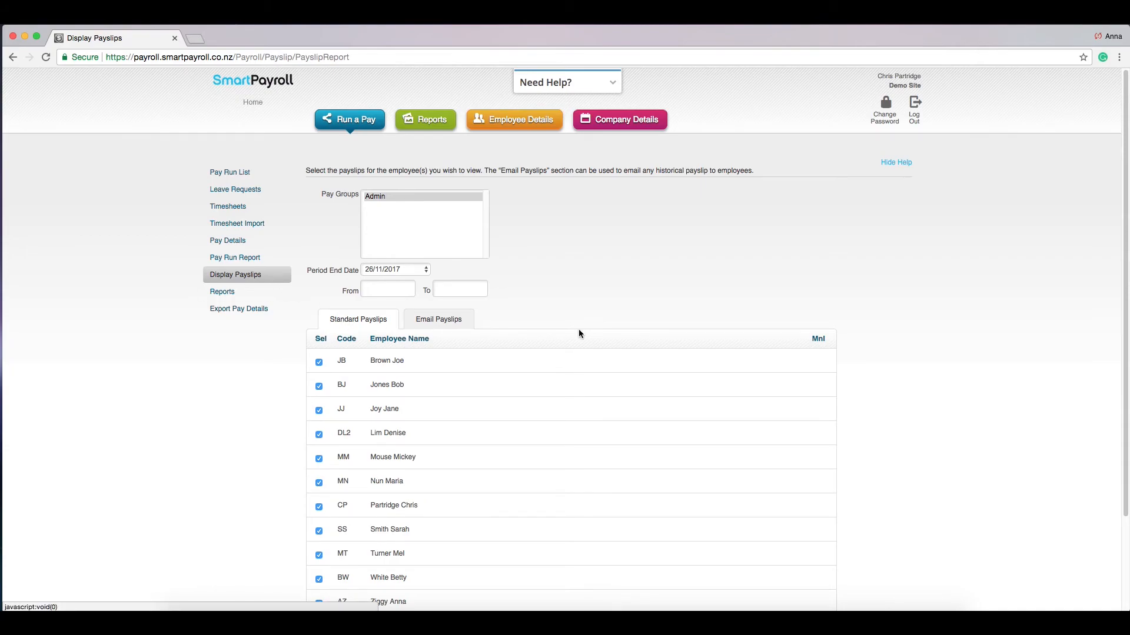
pyautogui.moveTo(1124, 284); pyautogui.dragTo(1124, 372)
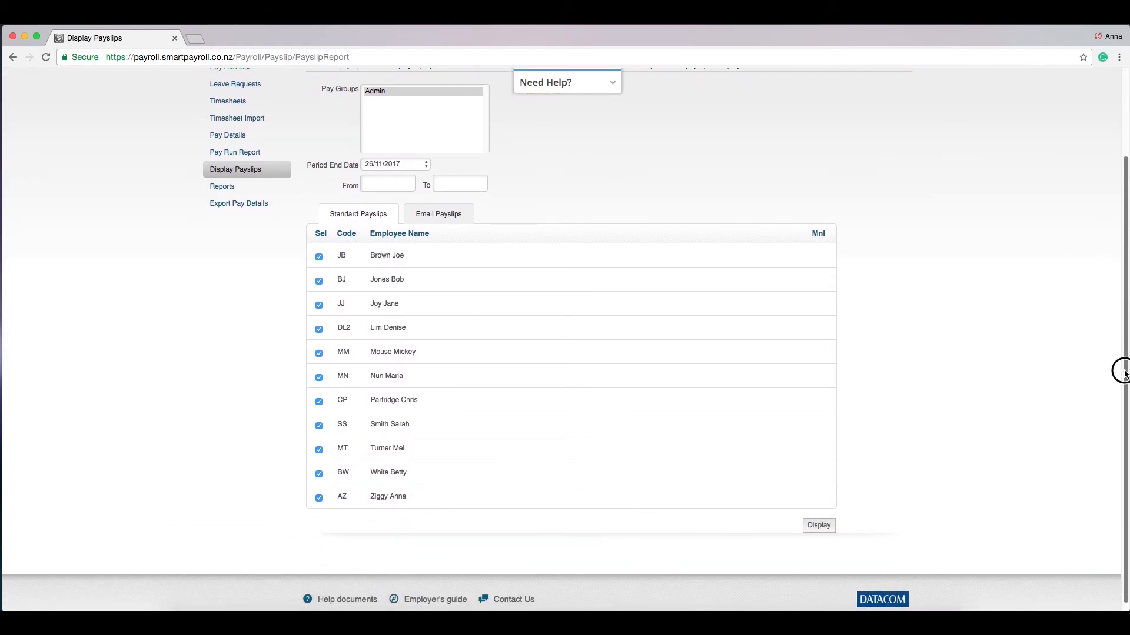
pyautogui.click(827, 530)
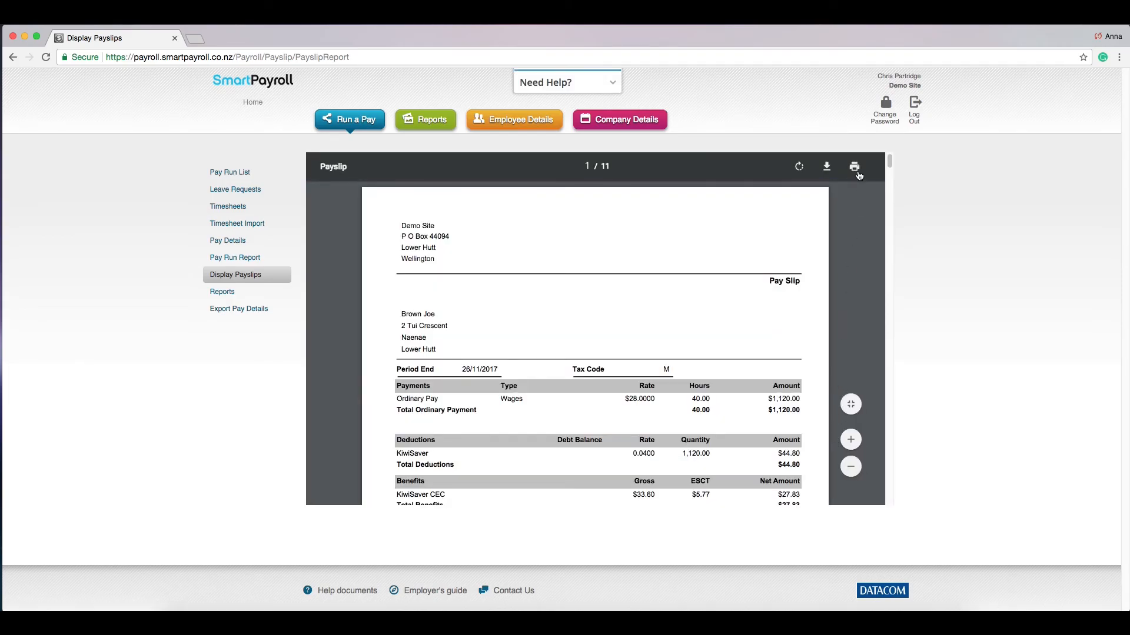
pyautogui.rightClick(753, 222)
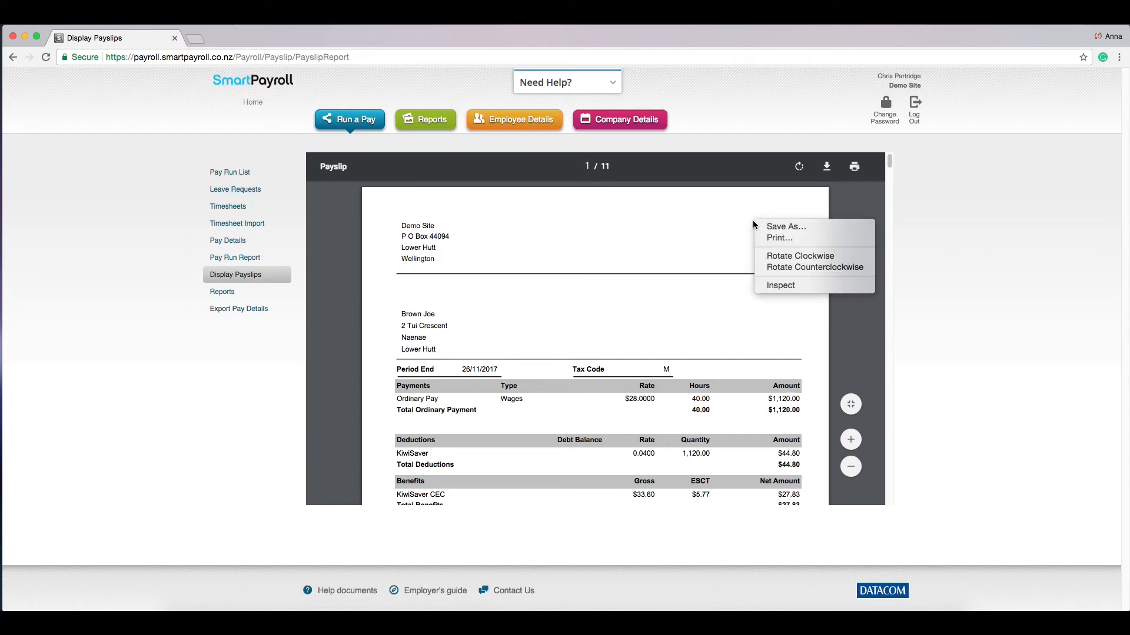
# - Set up the email payslips for period end 29/10/2017 with only employees MN, CP and AZ selected, and return to the pay run list
pyautogui.click(279, 275)
pyautogui.click(255, 276)
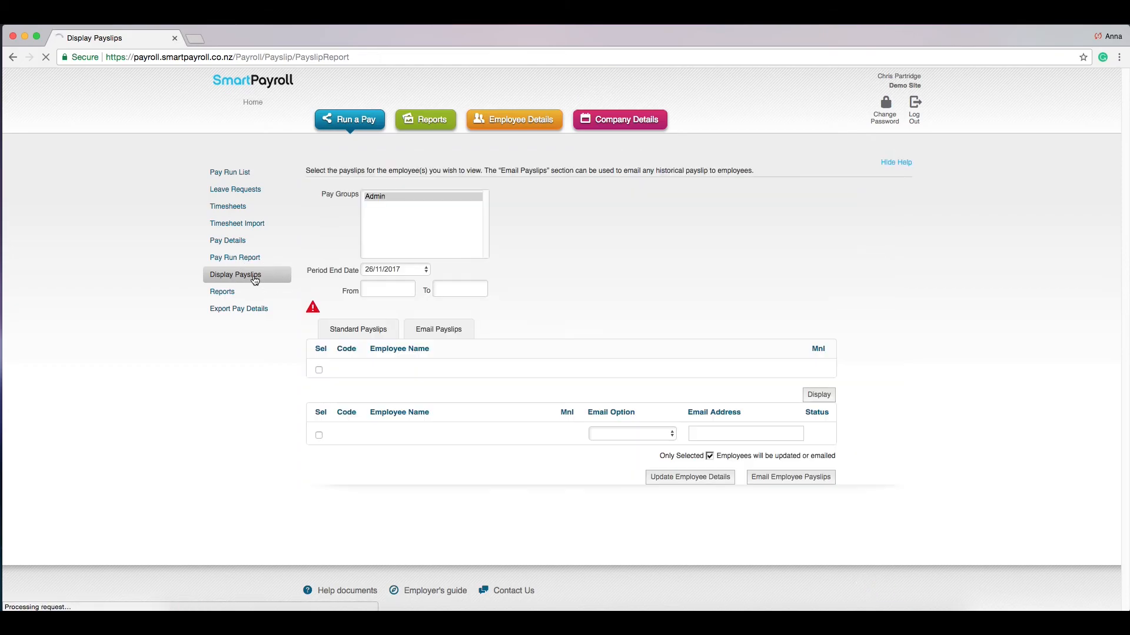
pyautogui.click(460, 327)
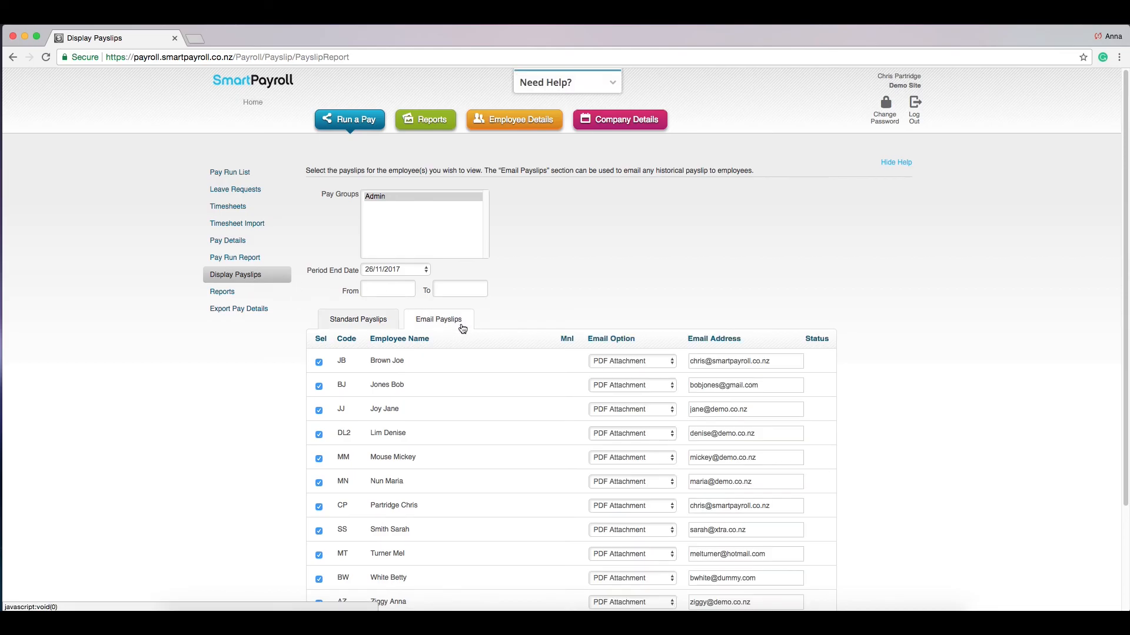
pyautogui.moveTo(1126, 241); pyautogui.dragTo(1127, 282)
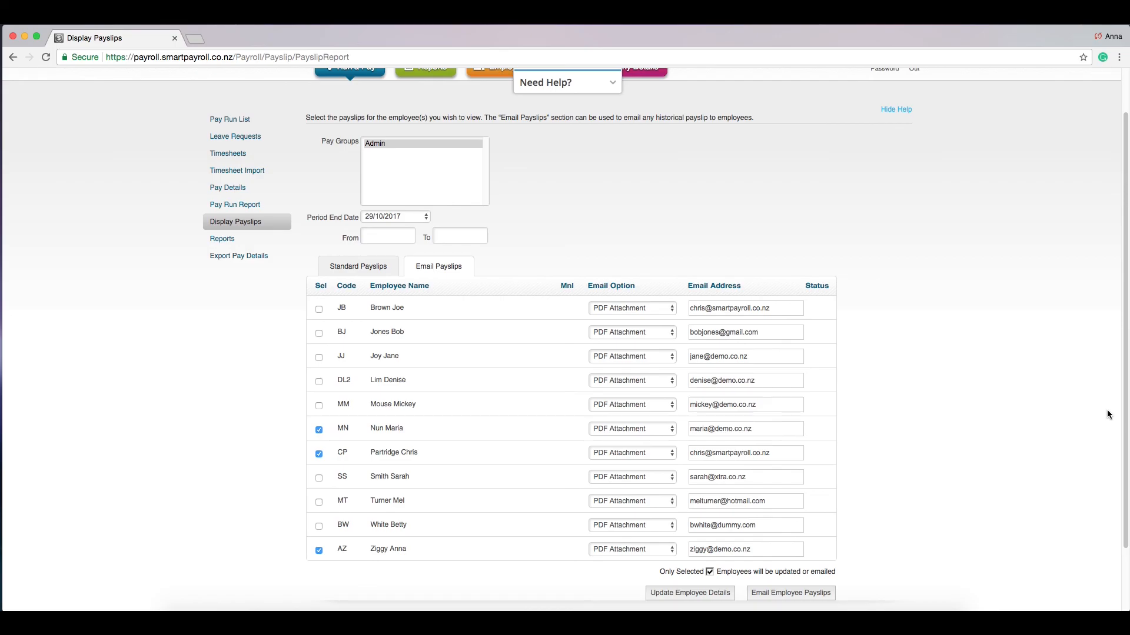
pyautogui.scroll(3, 1117, 412)
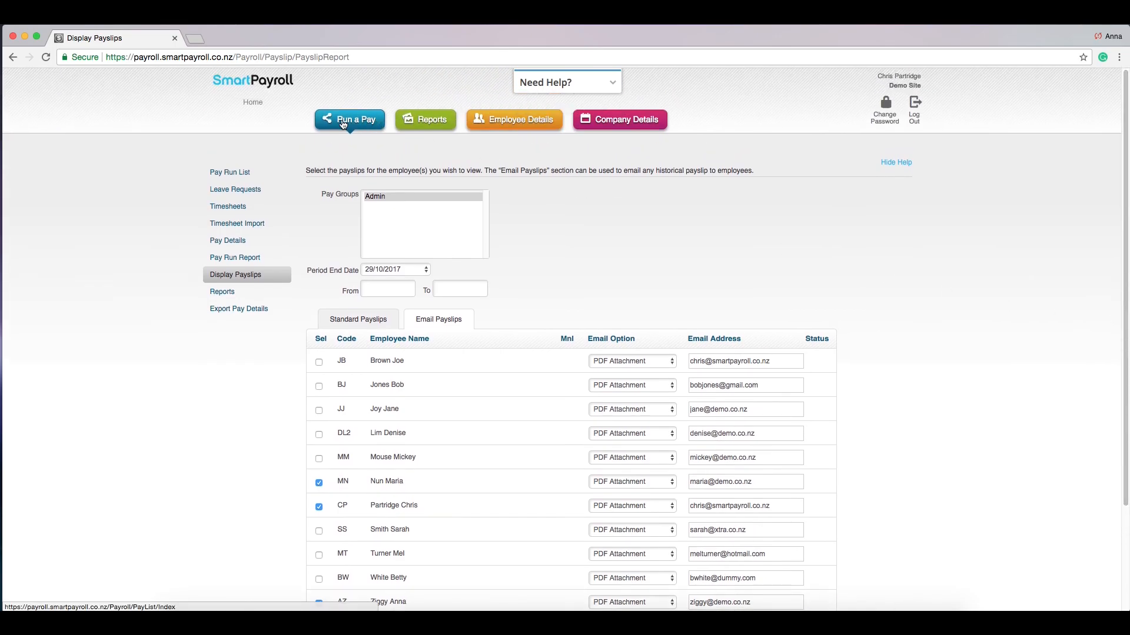
pyautogui.click(343, 124)
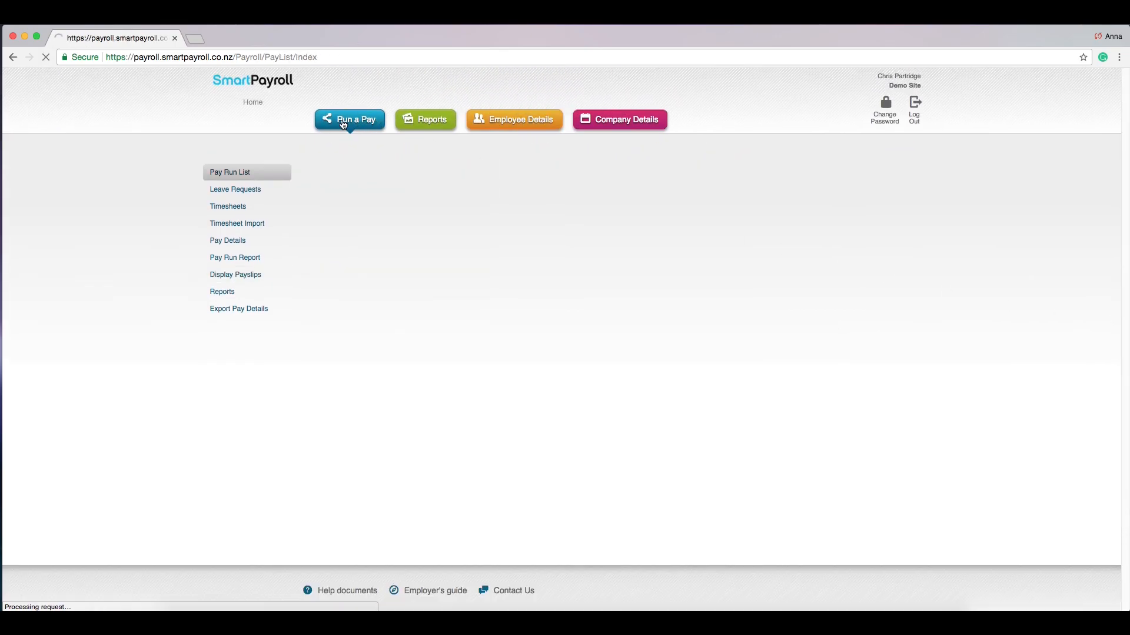